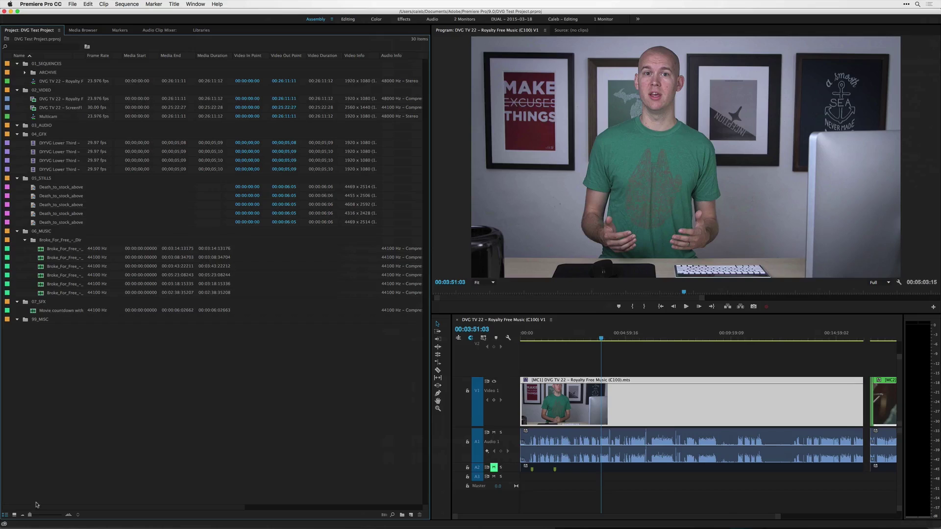
Switch the Project panel to Icon View so bins like 01_SEQUENCES and 06_MUSIC show as icons.
click(14, 514)
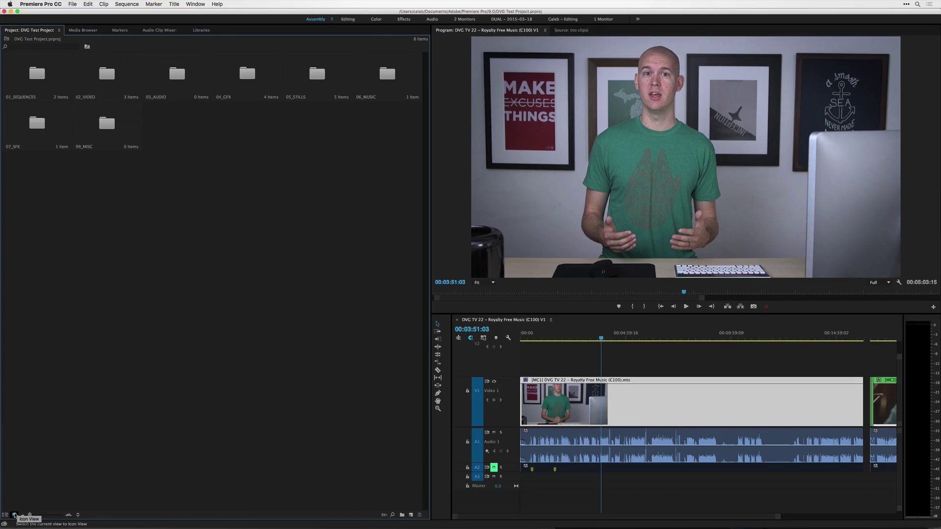
Open the 02_VIDEO bin, set it to List View, then return to the project root.
double_click(84, 74)
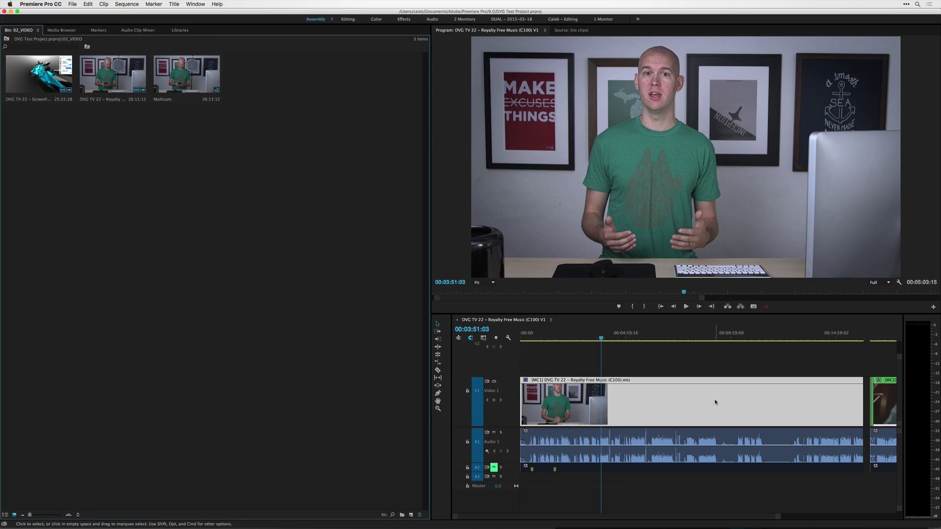
click(5, 515)
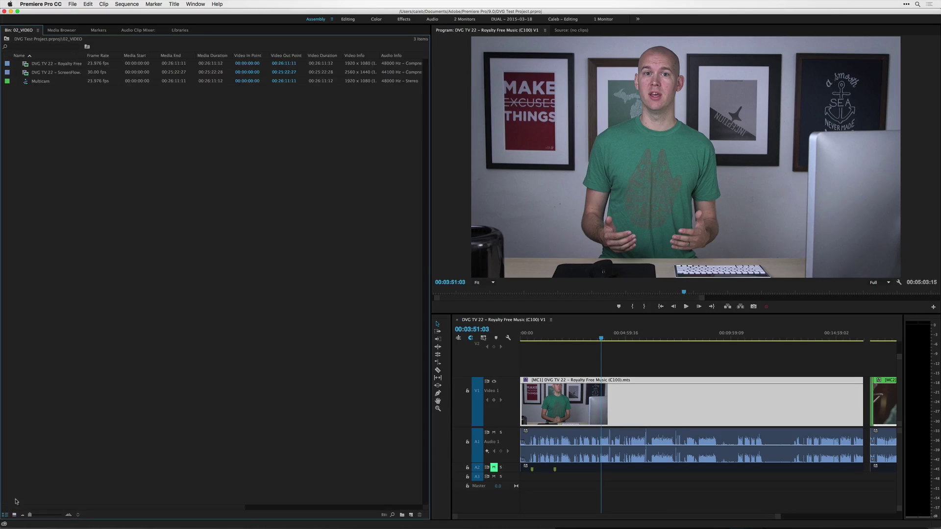
click(6, 38)
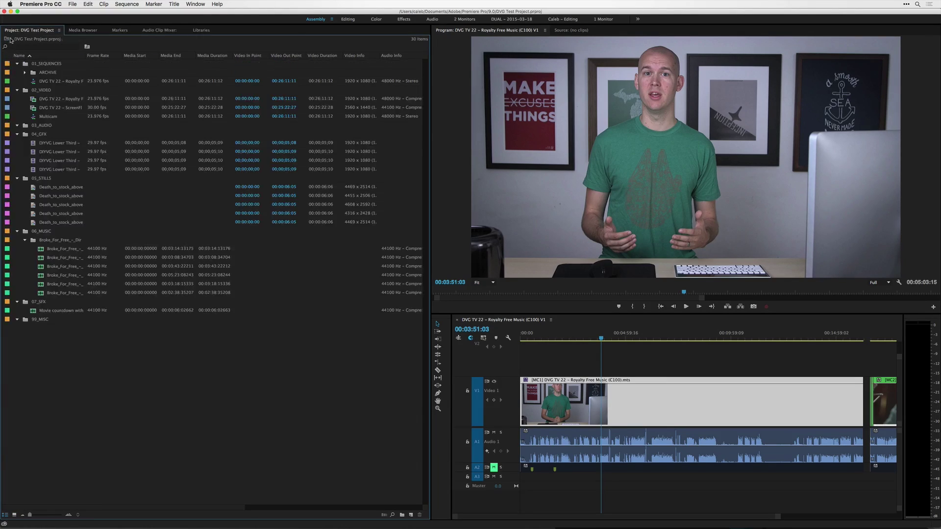
click(346, 19)
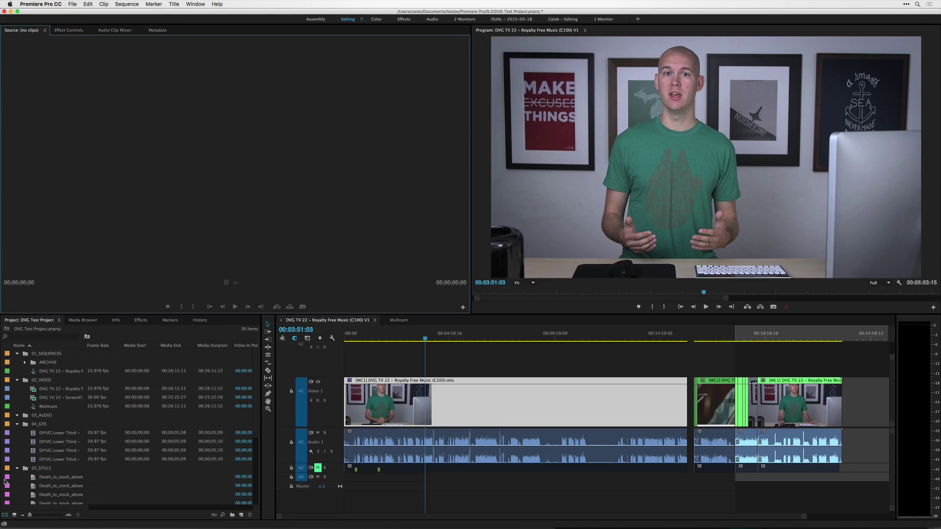
Load the ScreenFlow clip in the Source Monitor, scrub to about 00:11:54:21, and move the playhead to 00:10:18:02.
double_click(32, 398)
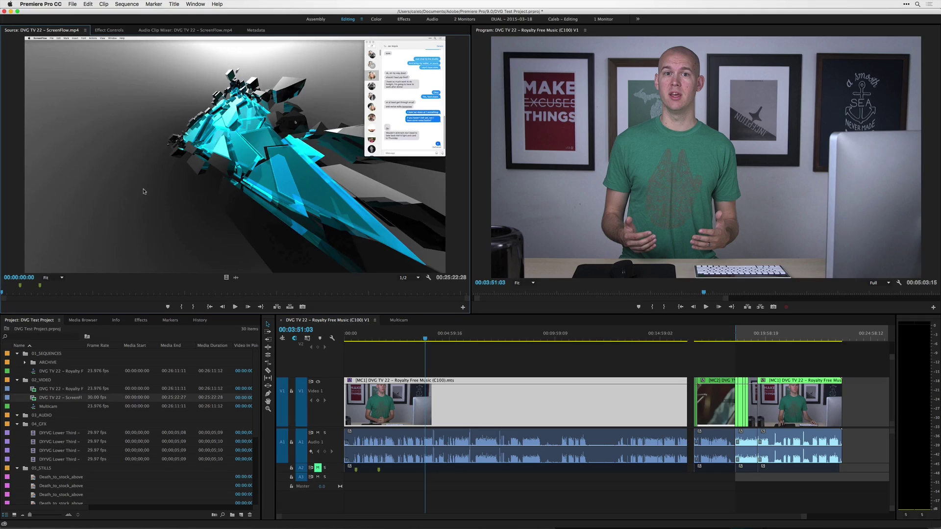
click(181, 293)
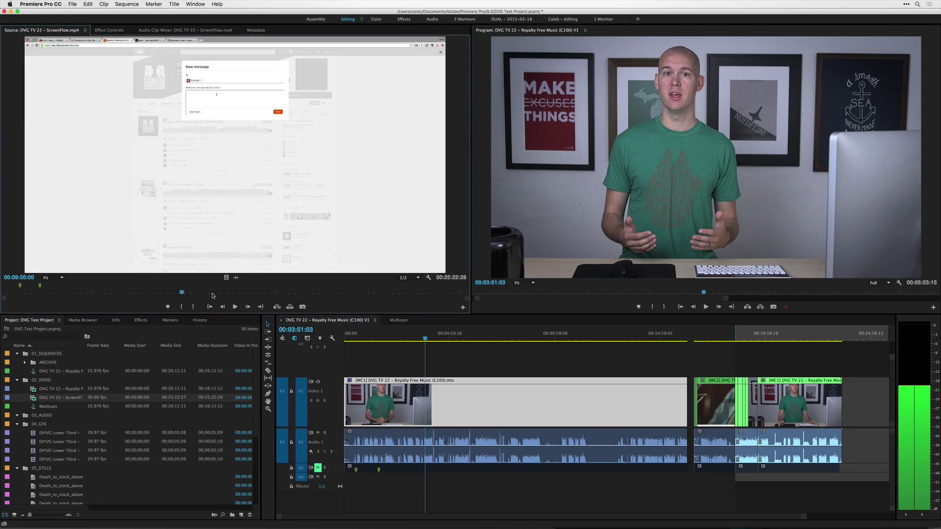
drag(212, 295, 232, 294)
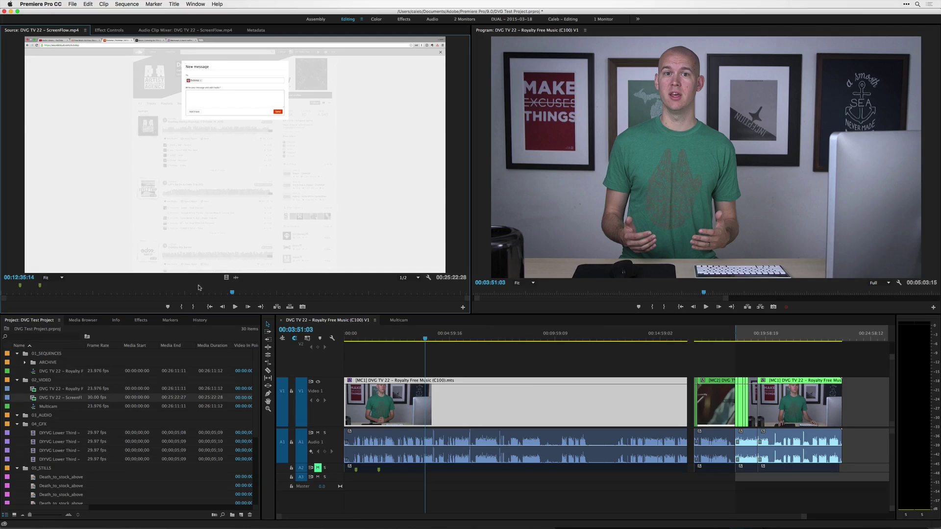
drag(201, 293, 255, 292)
drag(493, 339, 584, 342)
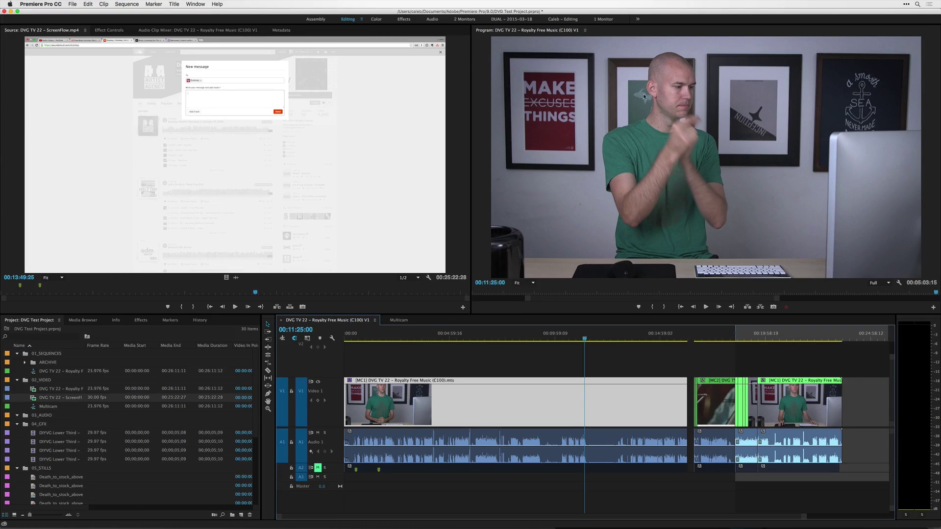
click(376, 19)
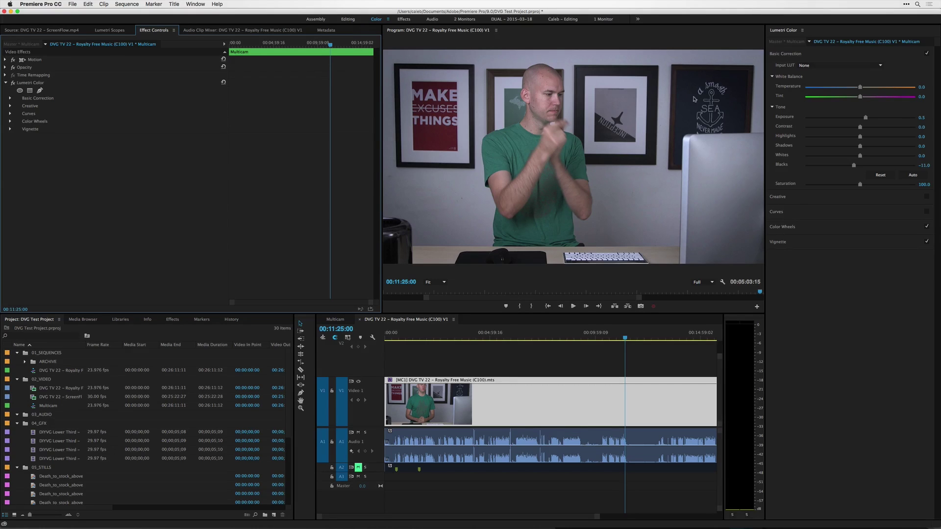
Expand and collapse the Multicam clip's Lumetri Color Basic Correction settings in Effect Controls.
click(506, 410)
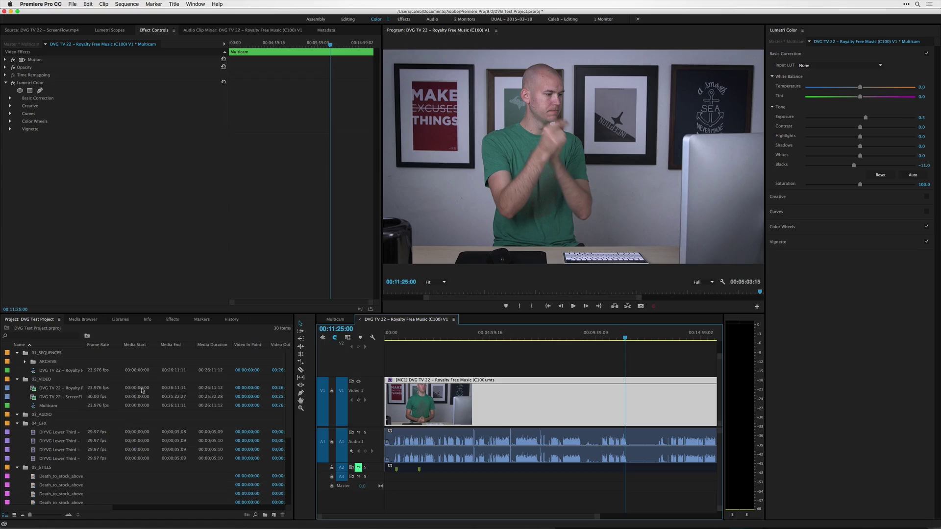
click(10, 98)
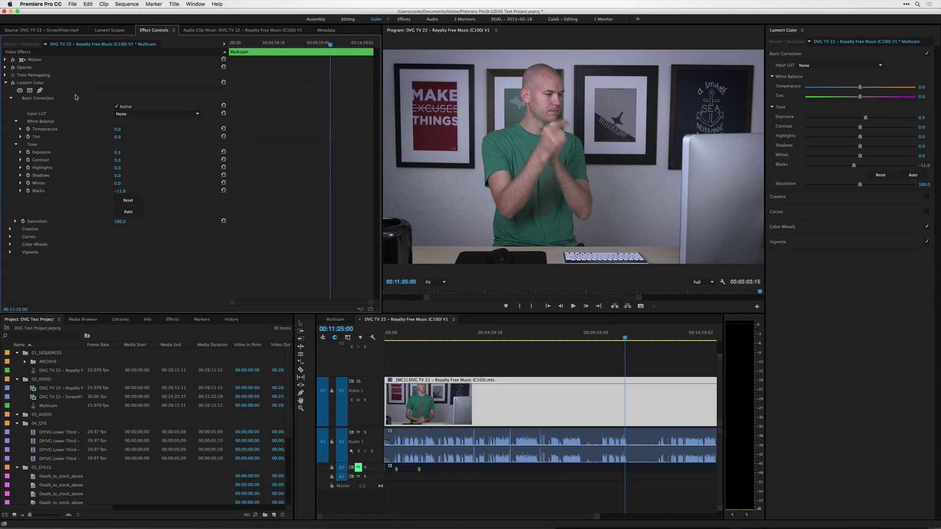
click(6, 83)
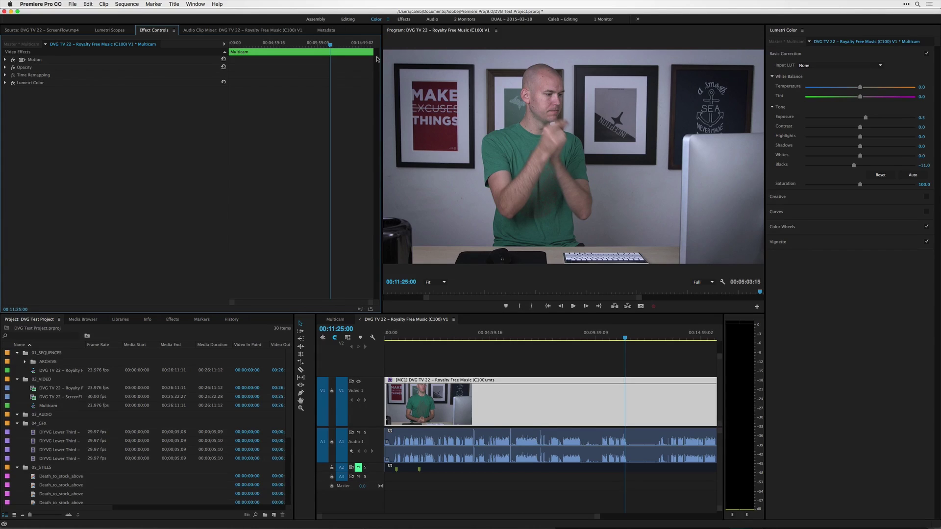
click(118, 30)
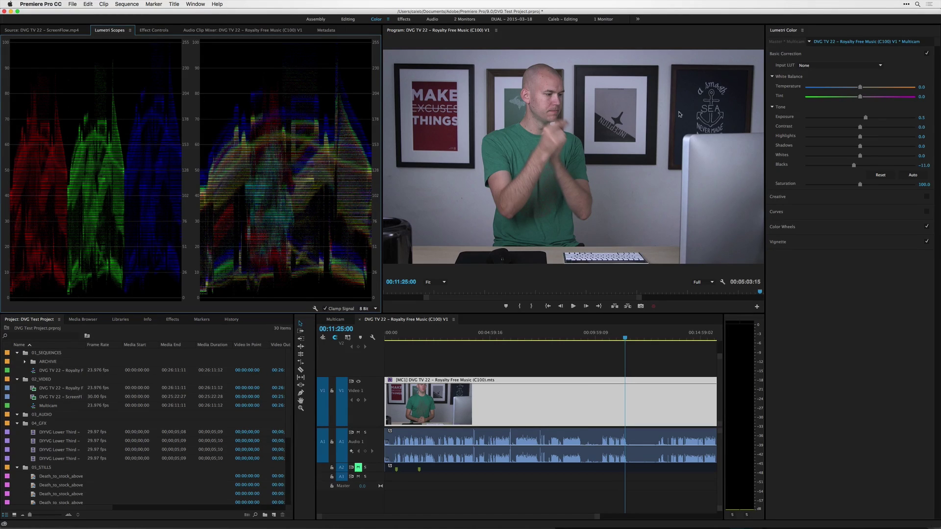
Raise Exposure from 0.5 to 1.3 and Vignette Amount from -0.8 to 0.1.
drag(865, 119, 871, 127)
click(848, 243)
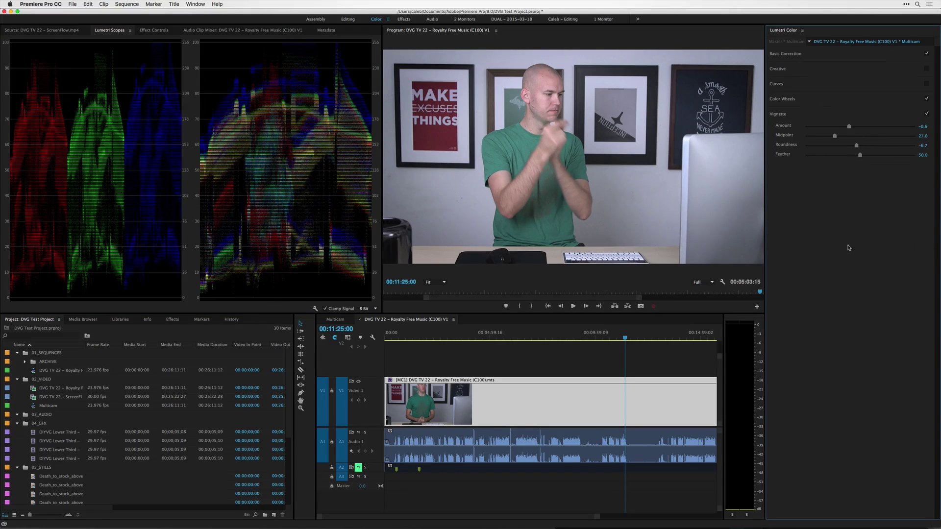
drag(846, 128, 856, 128)
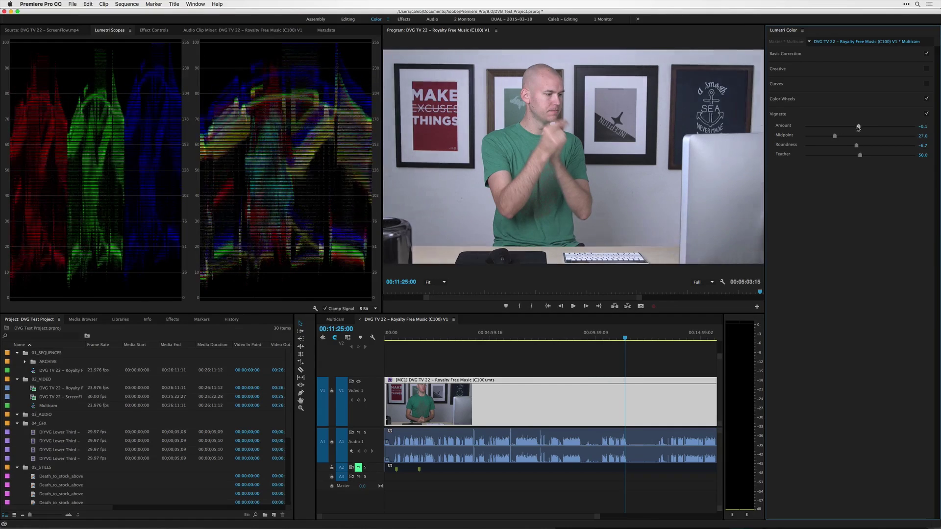
Enable Creative, apply the Fuji F125 Kodak 2393 look, and set Intensity to 43.3.
click(818, 88)
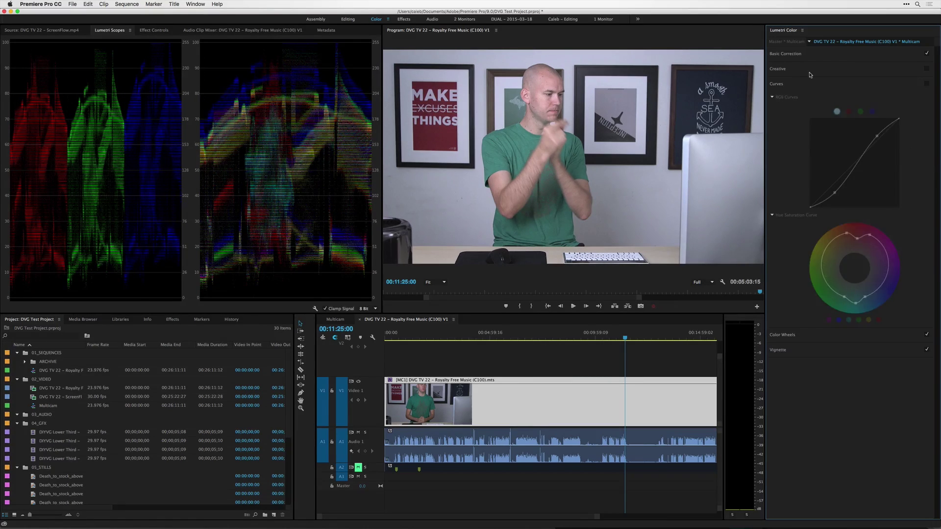
click(821, 69)
click(925, 69)
click(869, 80)
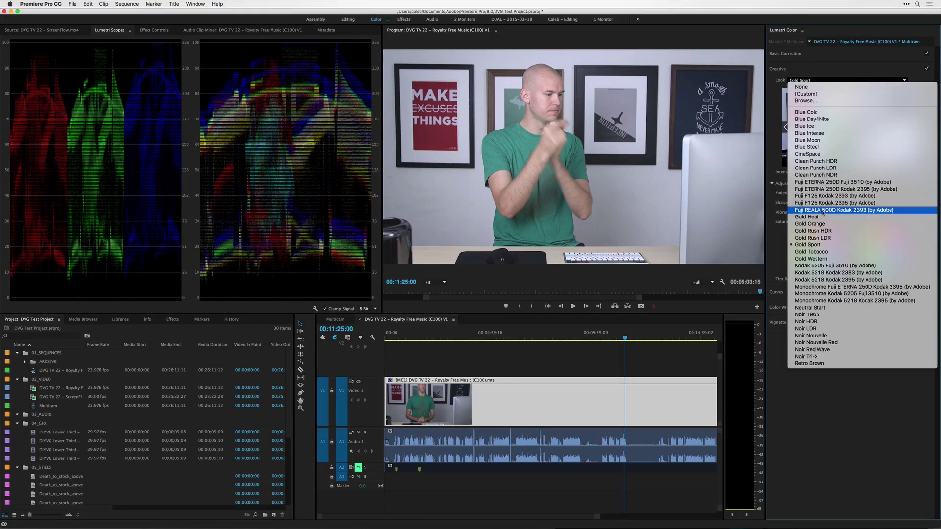
click(822, 195)
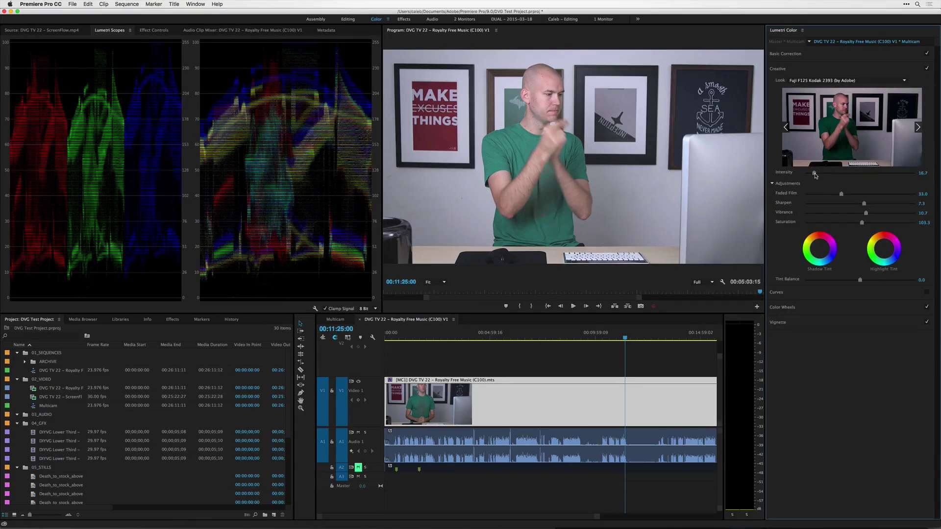
drag(815, 174, 829, 175)
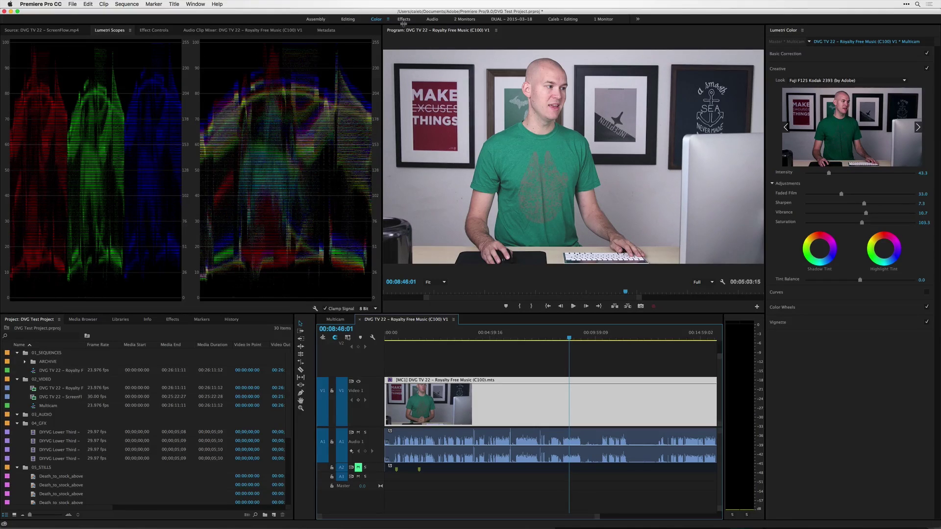
click(403, 19)
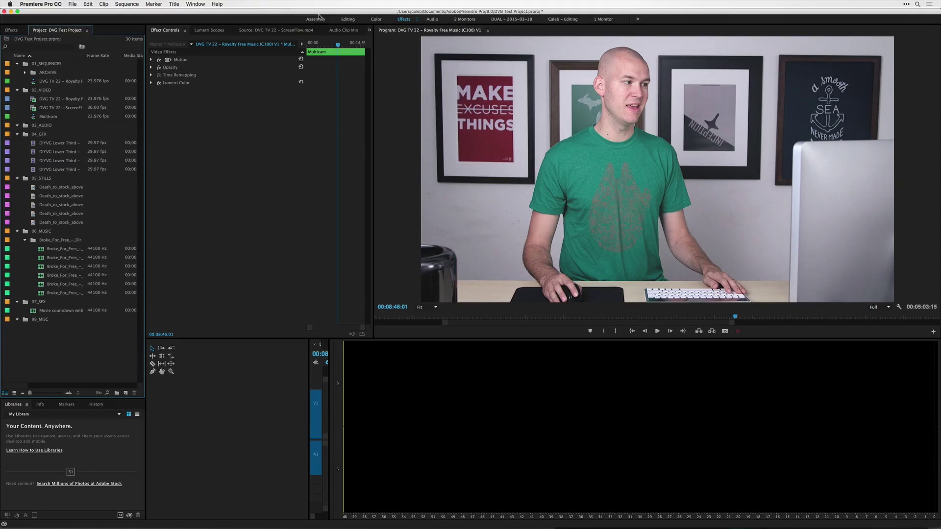
Reset the Effects workspace to its saved layout via Window > Workspaces.
click(207, 3)
mouse_move(204, 14)
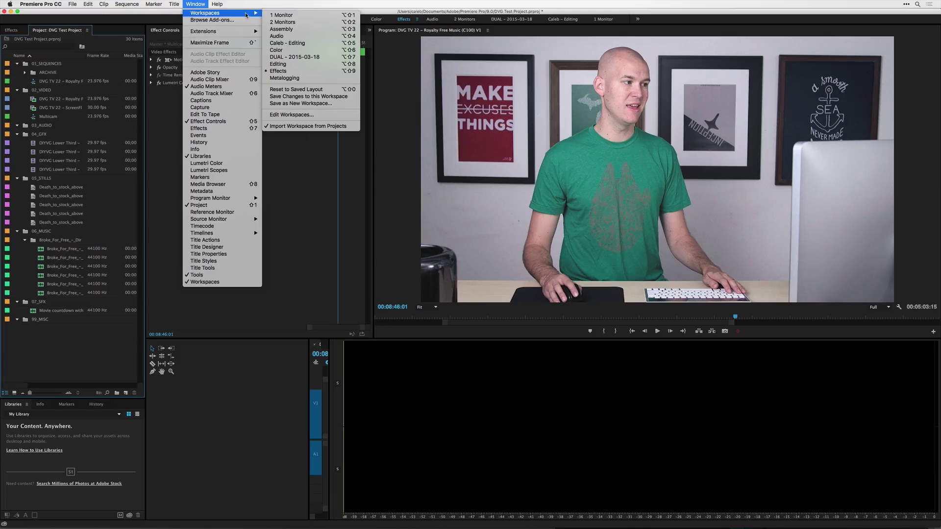
click(329, 89)
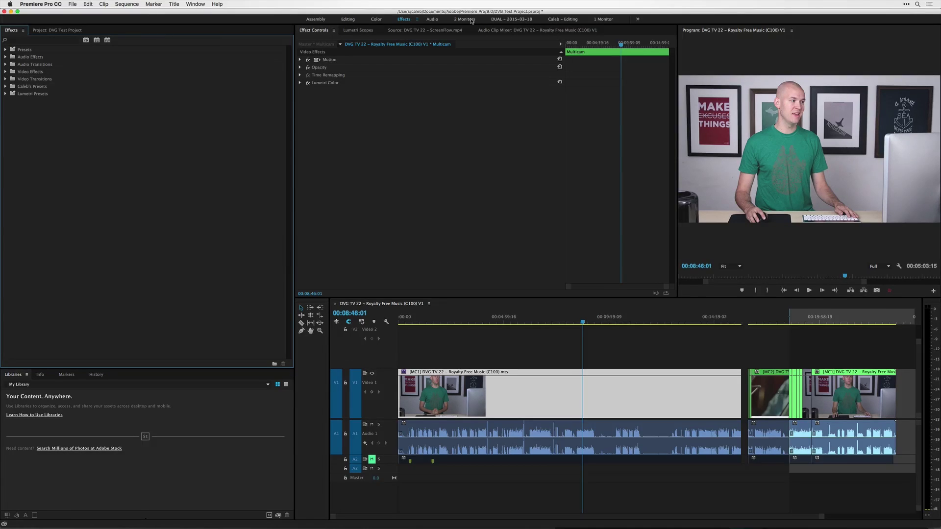
click(464, 20)
drag(426, 14, 421, 67)
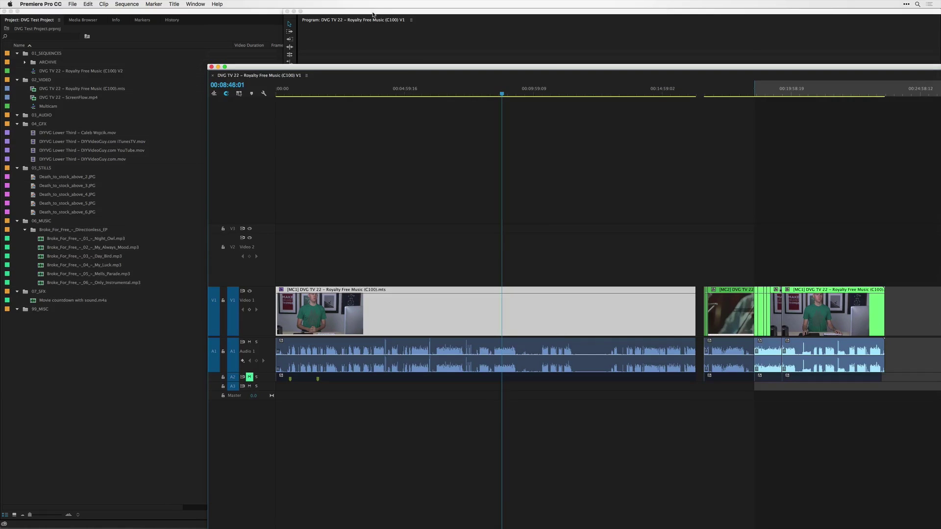
drag(372, 15, 385, 46)
click(376, 15)
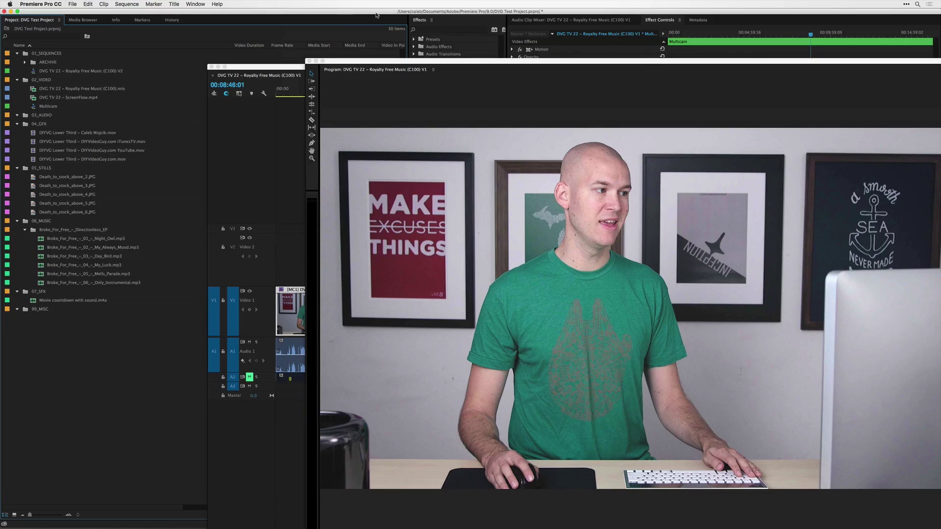
click(195, 4)
mouse_move(230, 13)
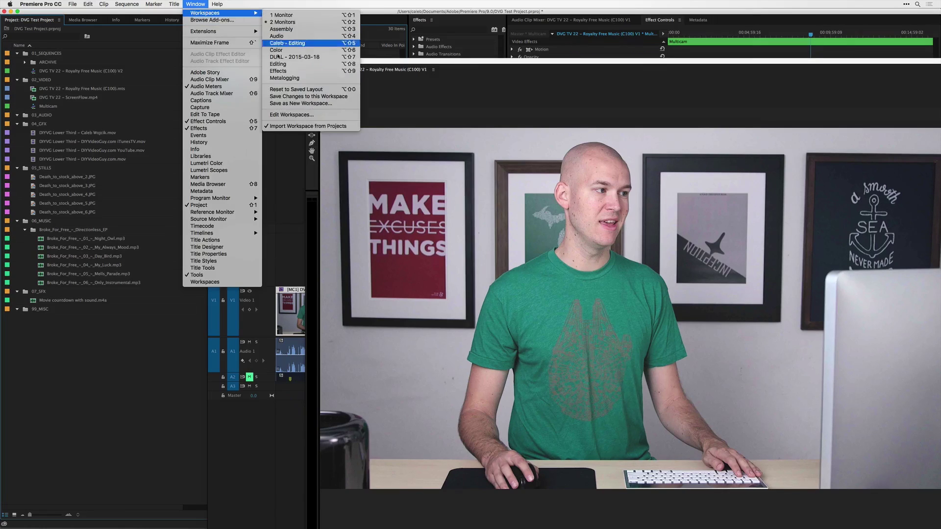
click(271, 90)
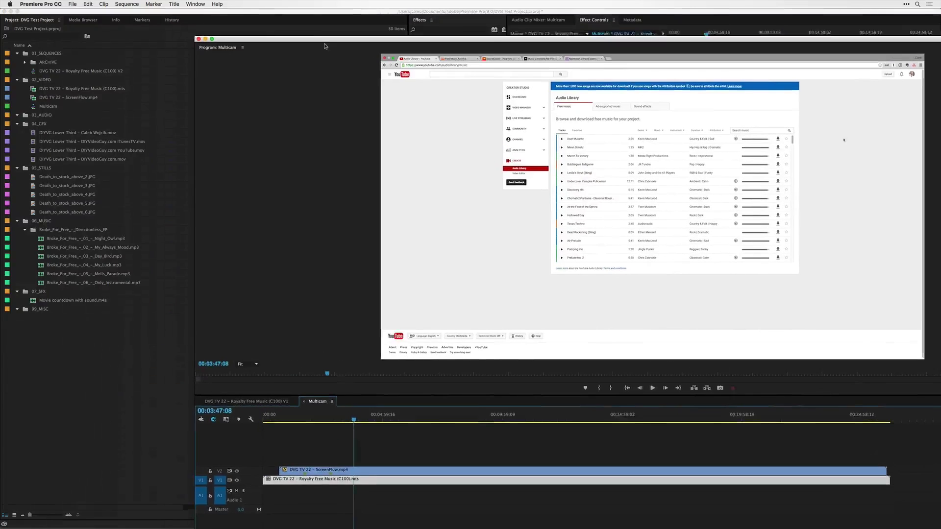
drag(318, 43, 420, 63)
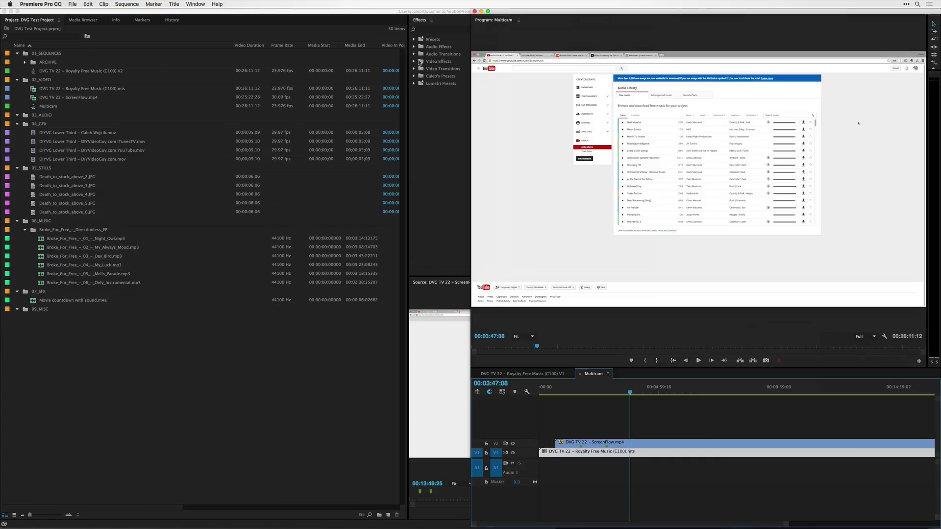
drag(247, 15, 191, 103)
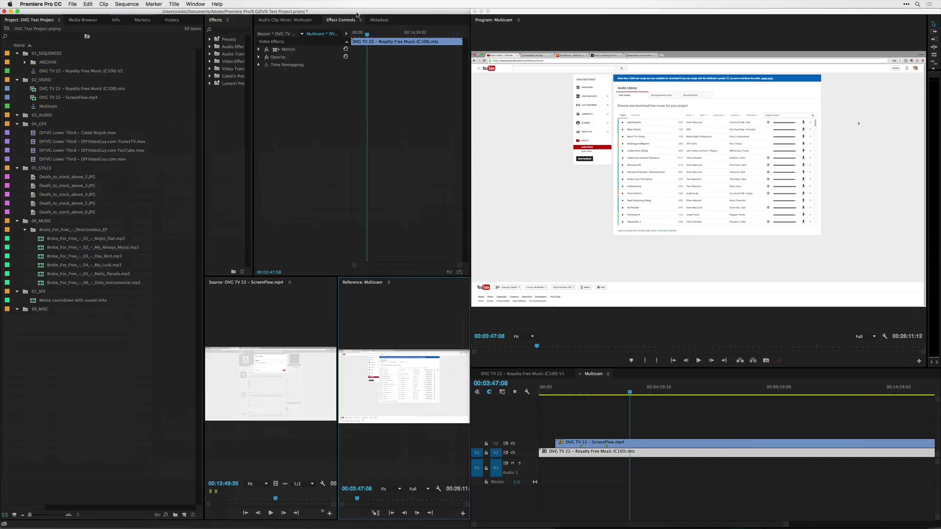
click(676, 94)
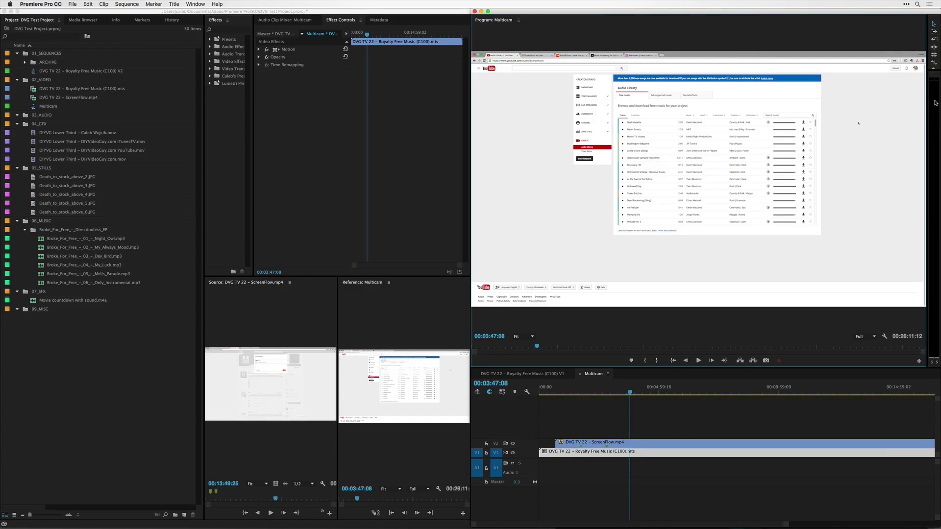
click(395, 12)
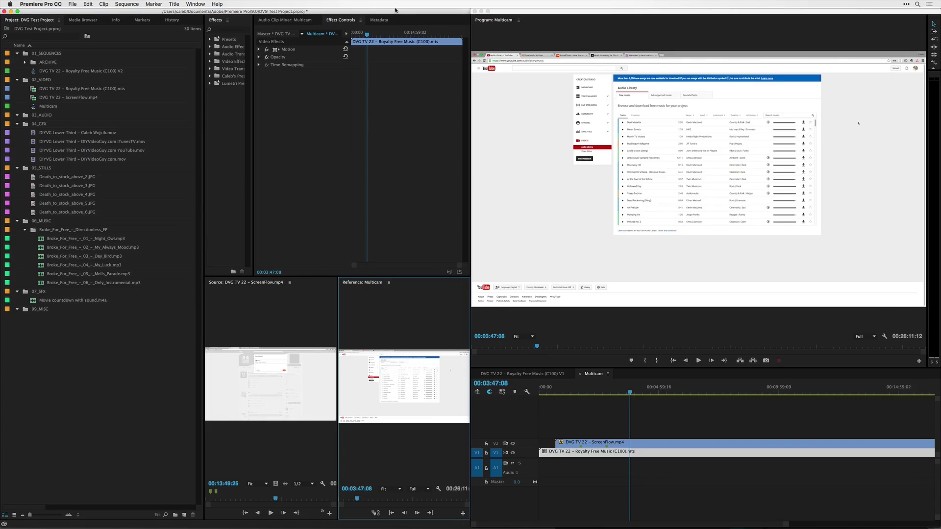
drag(399, 13, 304, 44)
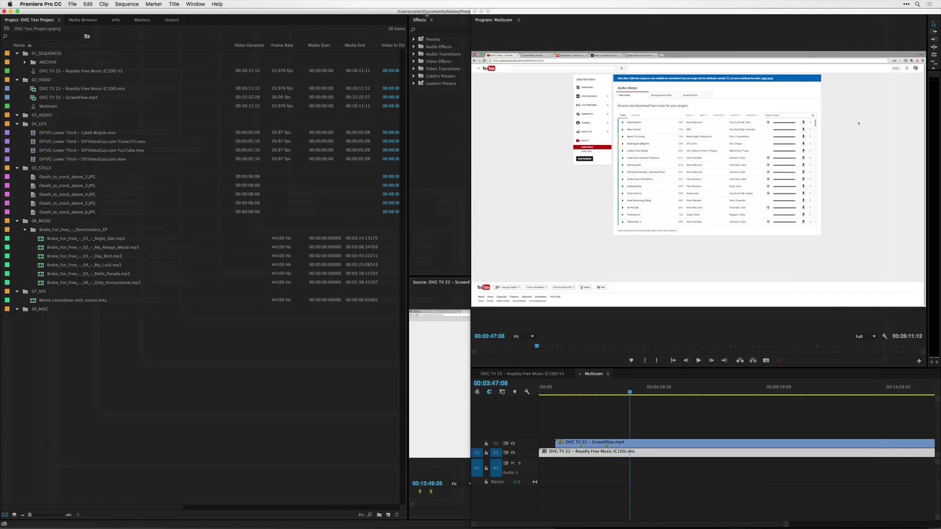
Close the floating Program: Multicam window and review the Reference monitor's display options.
click(474, 11)
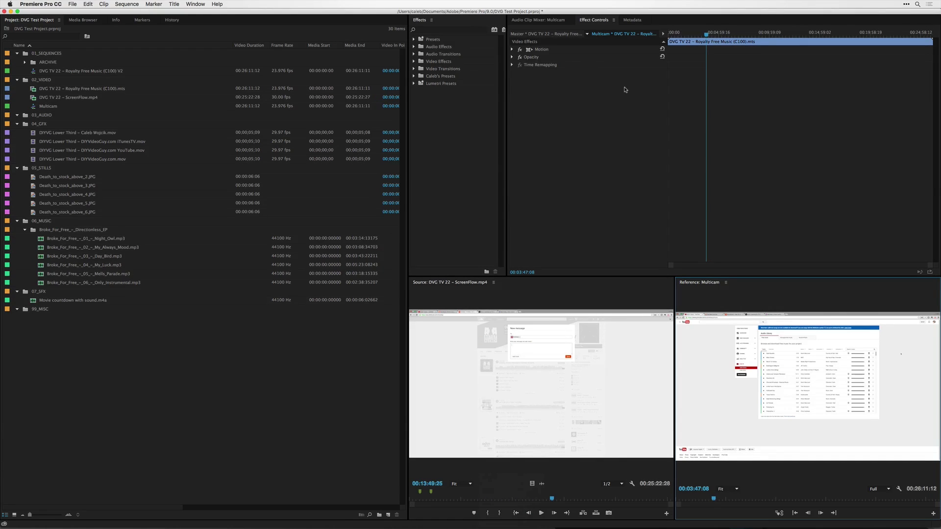
click(579, 352)
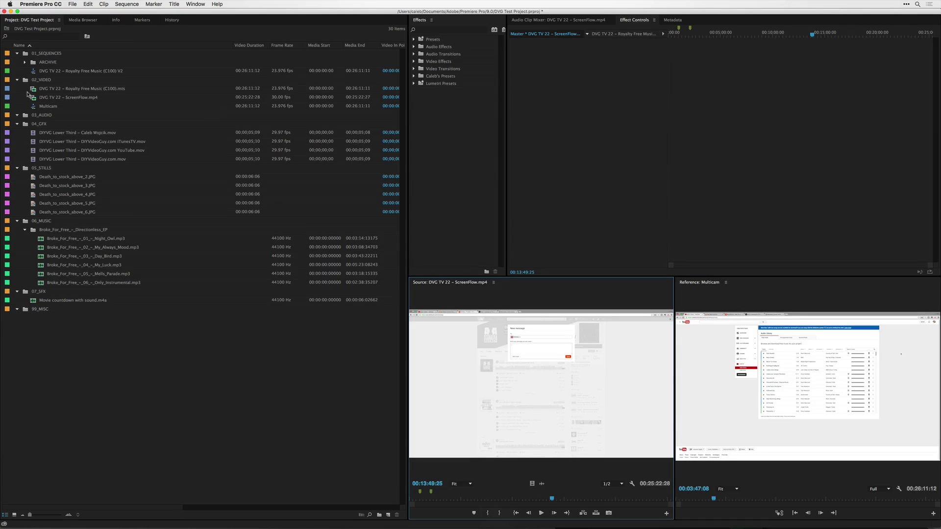
right_click(744, 331)
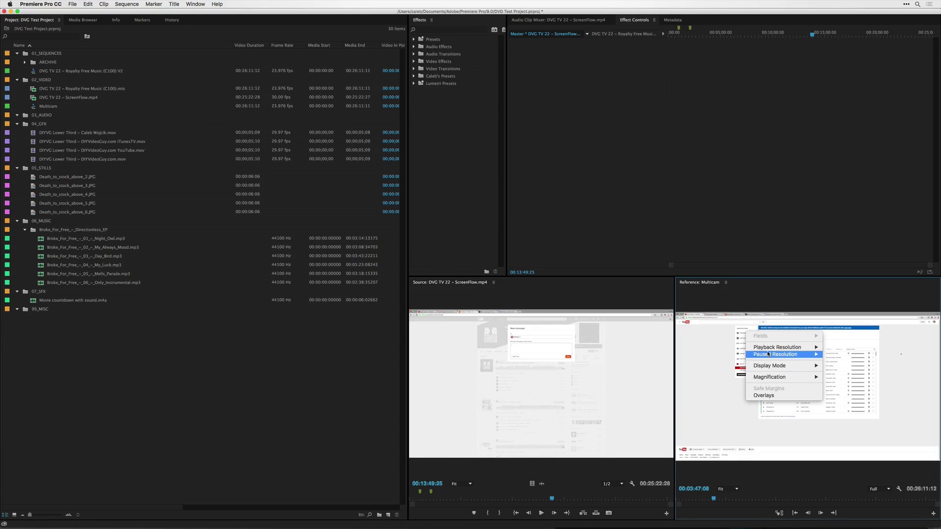
mouse_move(776, 371)
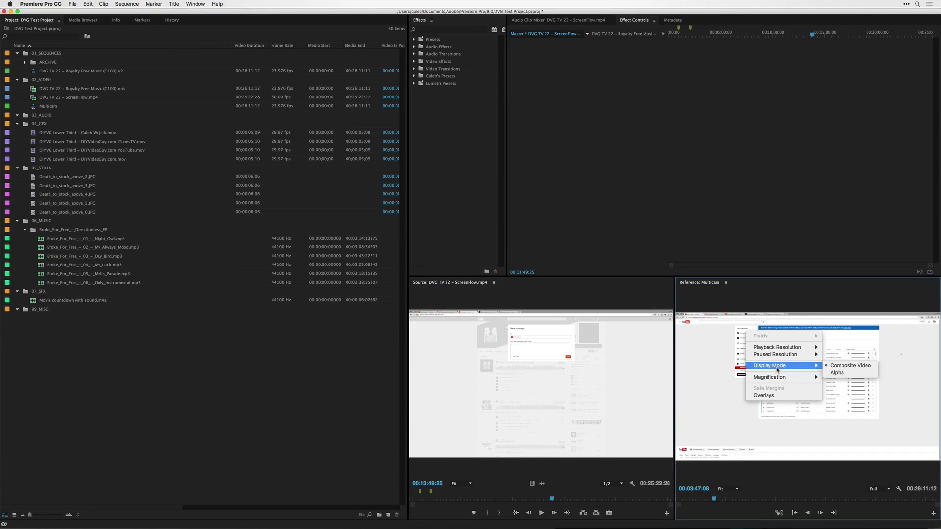
click(813, 415)
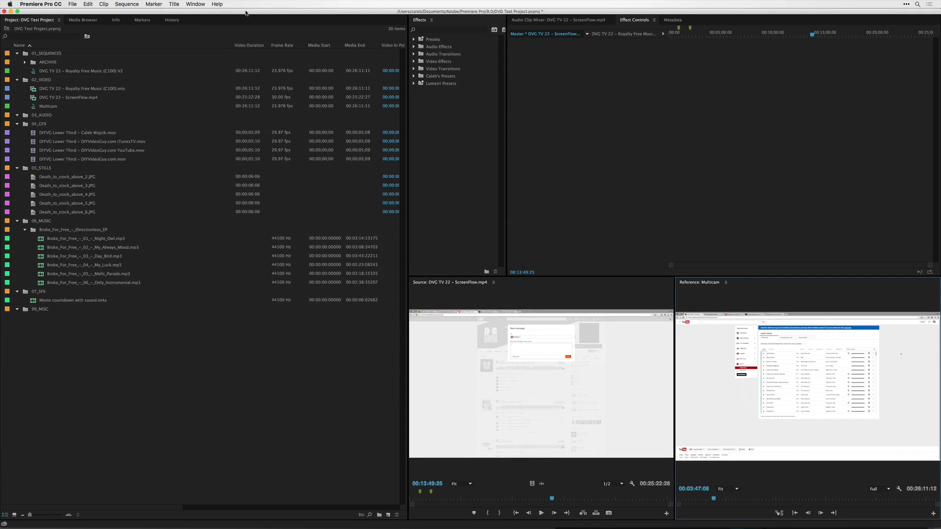
click(206, 5)
mouse_move(210, 12)
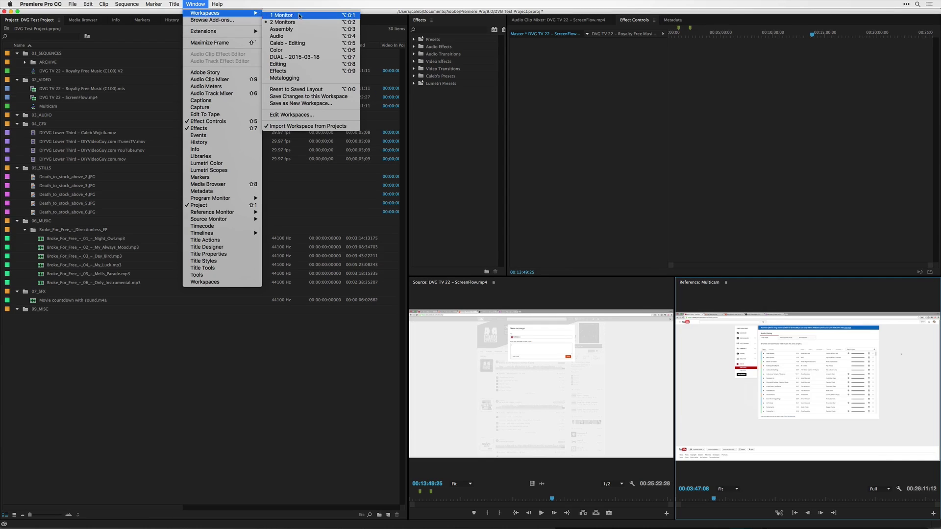
Switch to the Editing workspace and bring Effect Controls to the front in the Source monitor's frame.
click(317, 65)
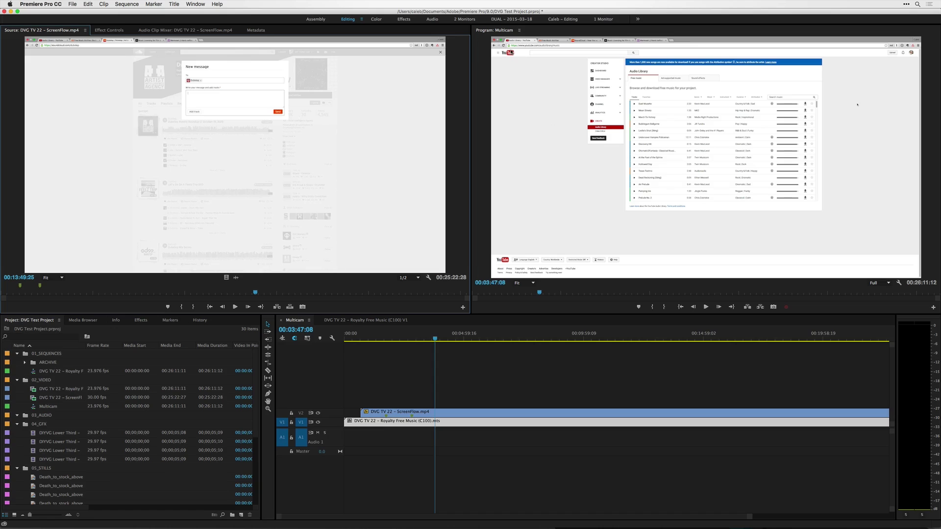
click(500, 32)
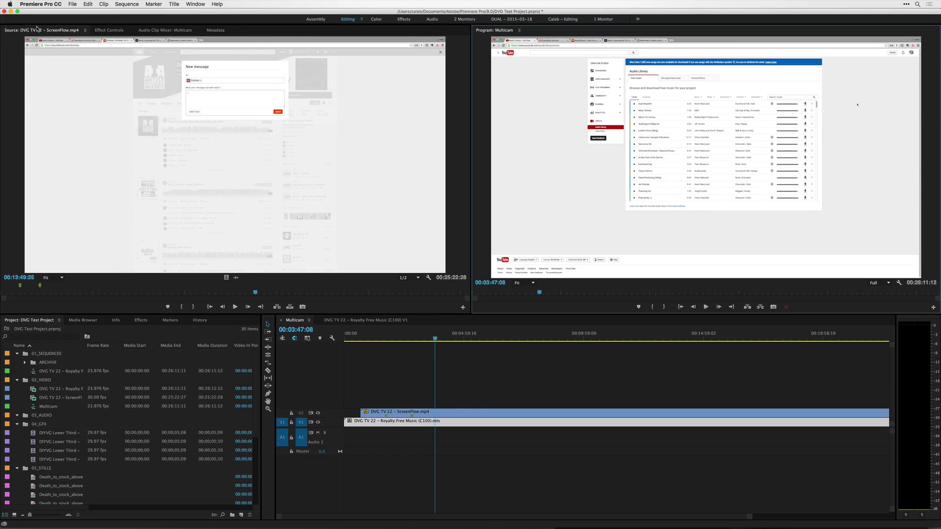
click(112, 31)
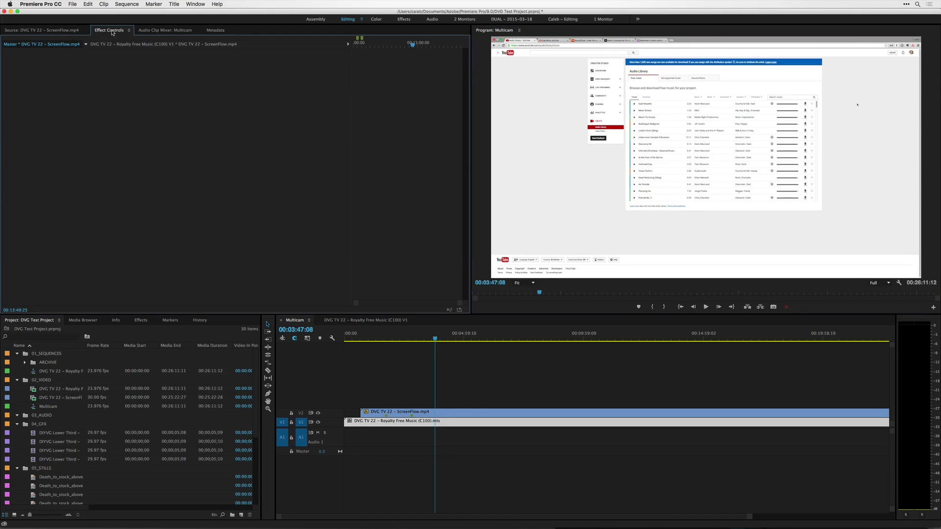
click(79, 31)
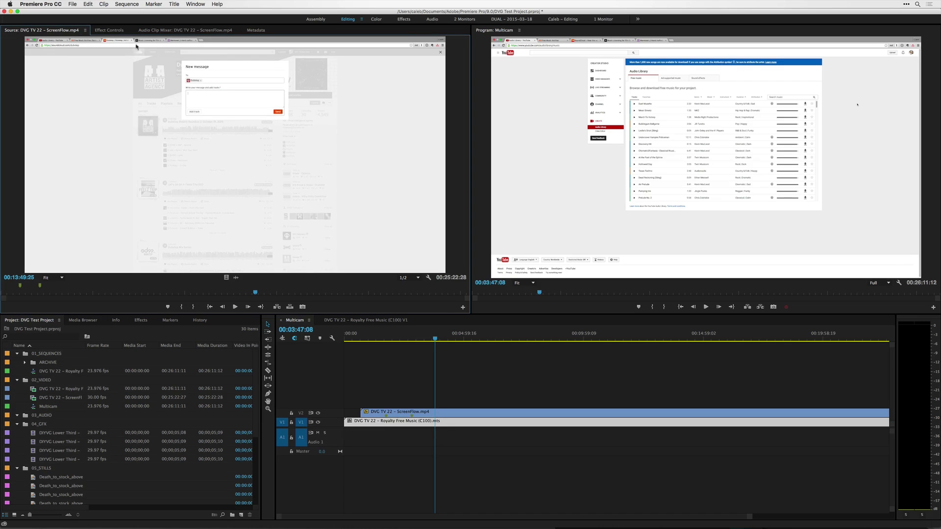
click(111, 31)
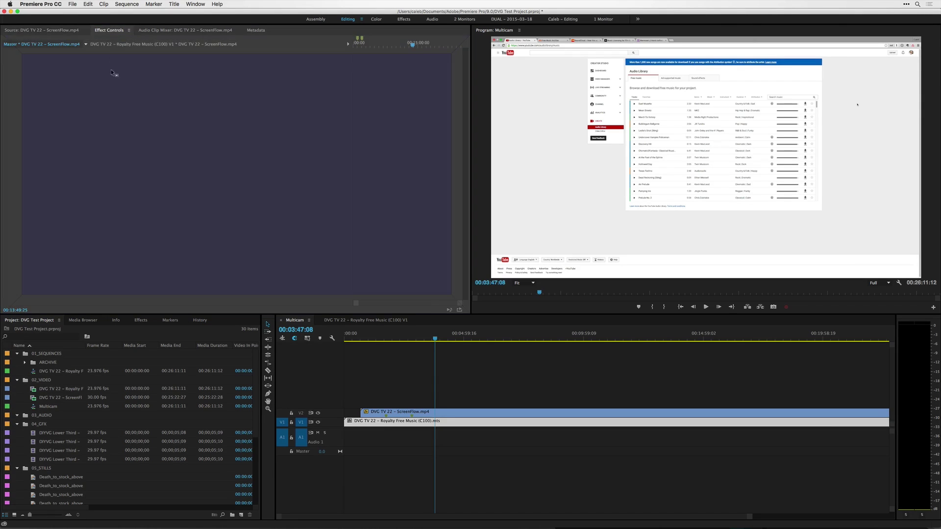
Dock Effect Controls as its own left column and widen the Source monitor beside the Program monitor.
drag(107, 112, 16, 115)
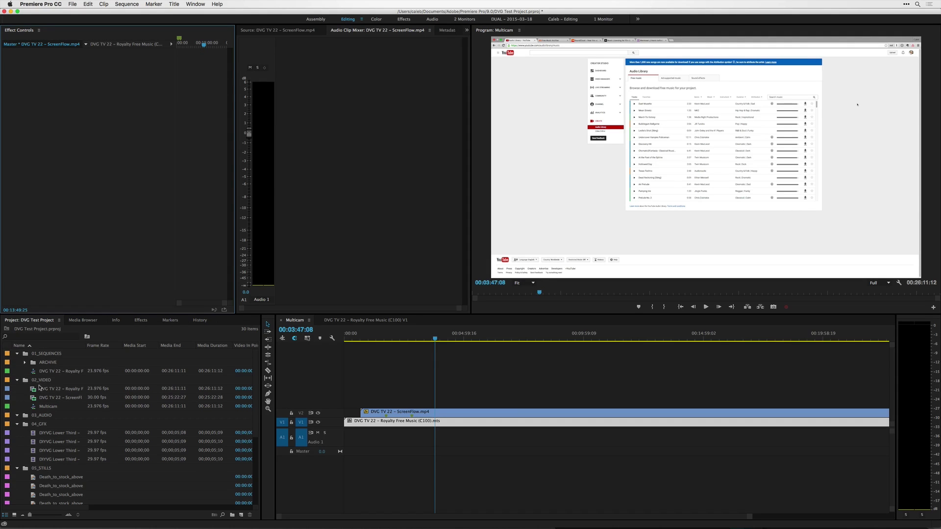
click(394, 413)
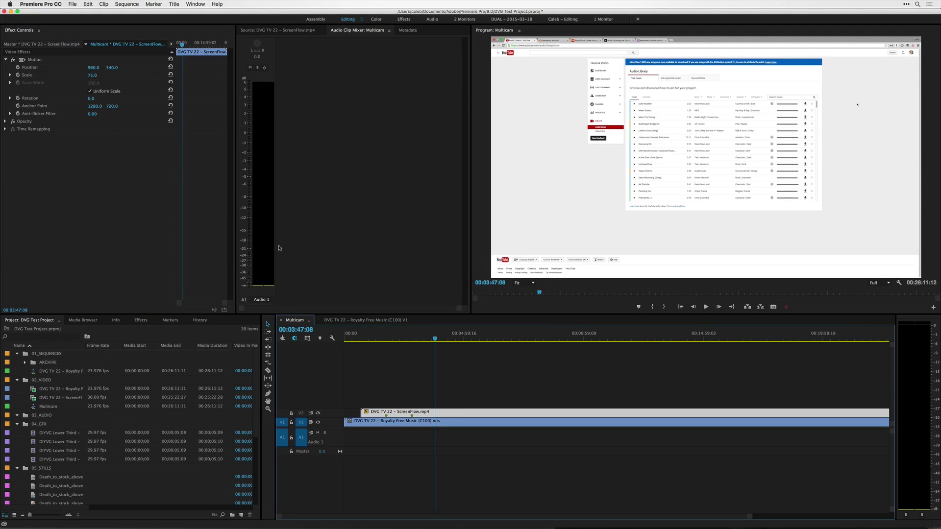
click(304, 34)
drag(471, 138, 583, 134)
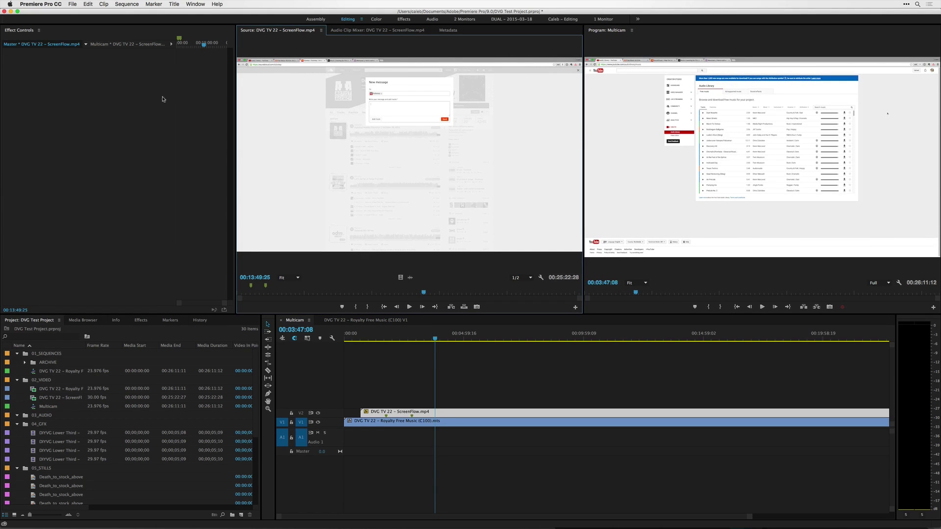
Select the V1 clips in the timeline to inspect their Motion properties in Effect Controls.
click(557, 426)
click(557, 426)
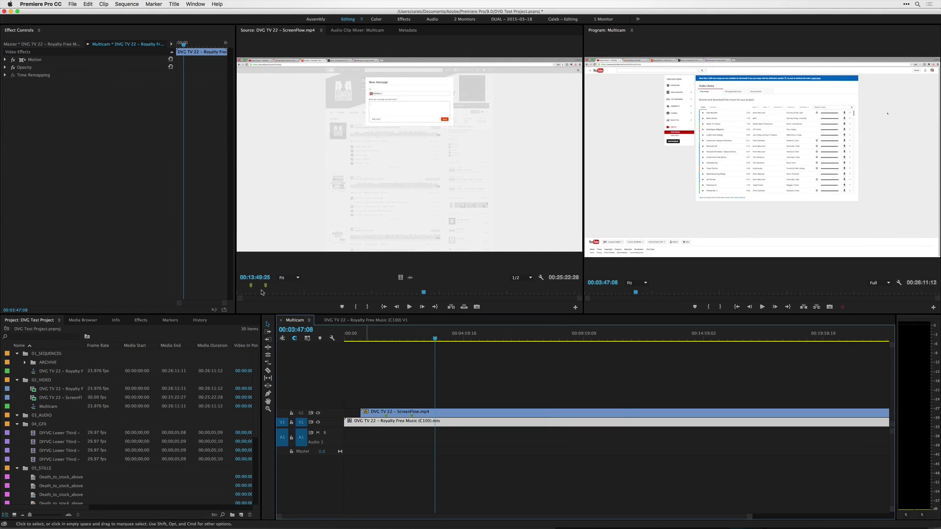
click(513, 418)
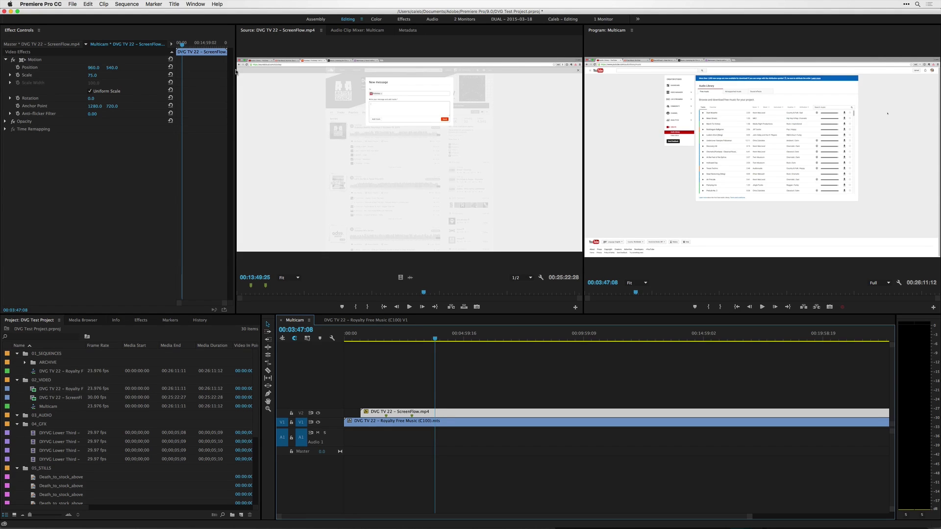
click(196, 4)
Show the Window > Workspaces submenu listing the saved workspaces.
mouse_move(196, 14)
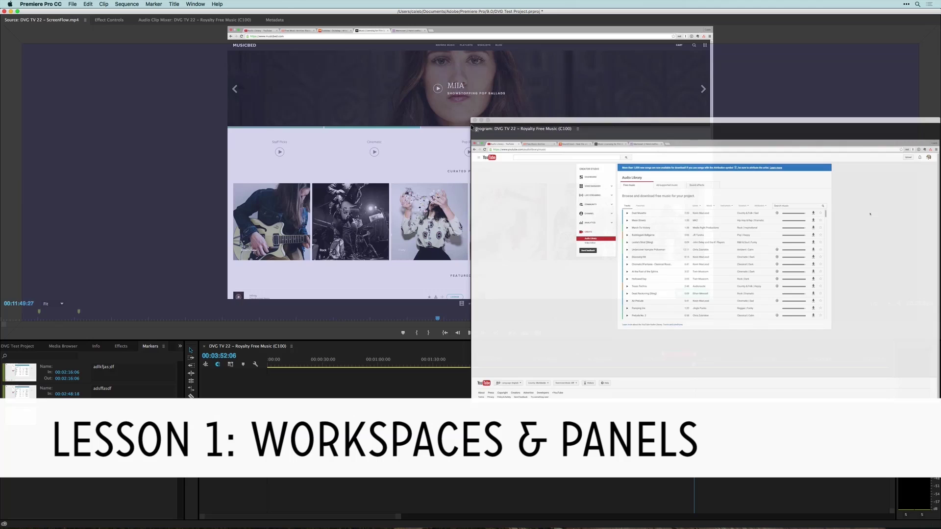
Dock the Program monitor above Source side by side, browse Dropbox to import, and raise Faded Film to 63.7.
drag(472, 127, 470, 98)
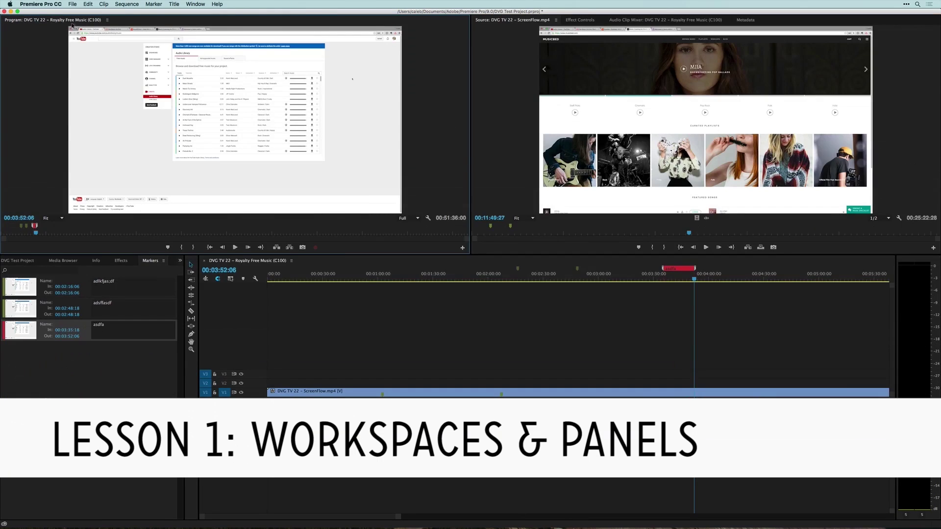
key(grave)
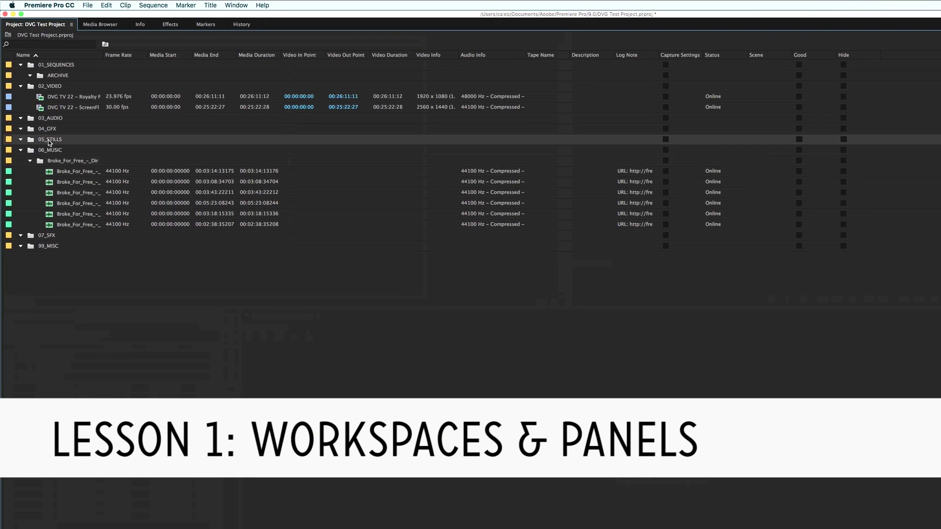
key(super+i)
click(459, 177)
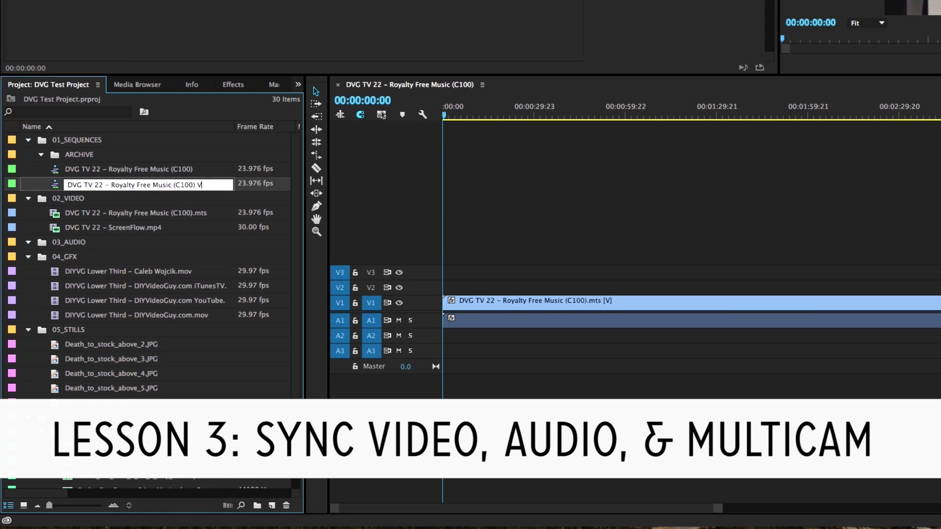
key(Tab)
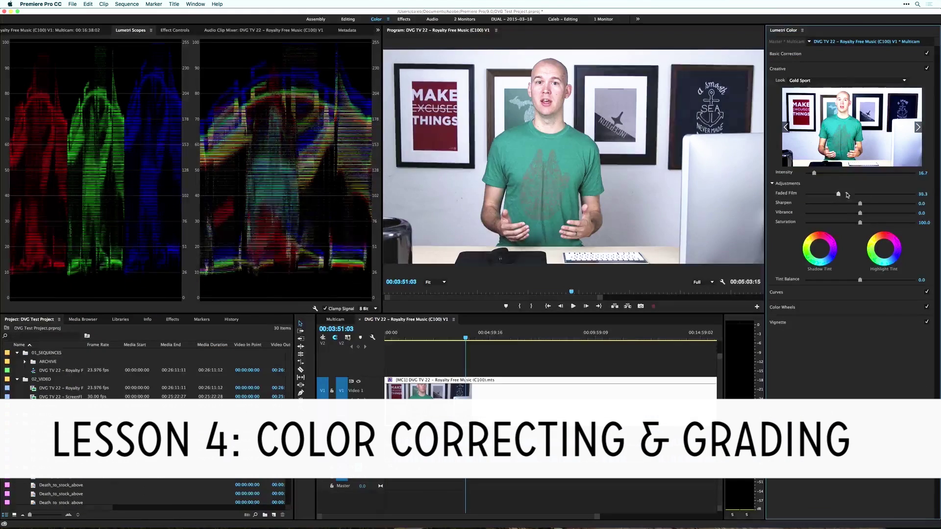
drag(847, 195, 876, 199)
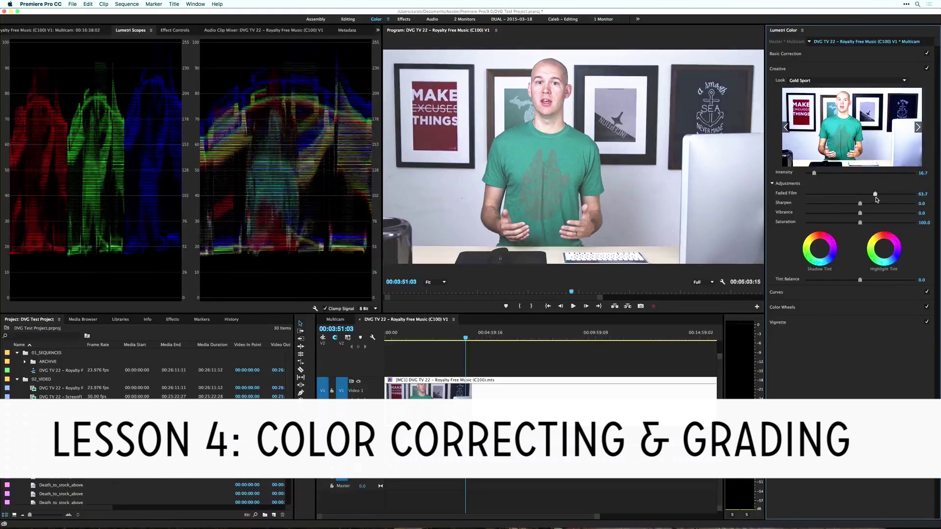